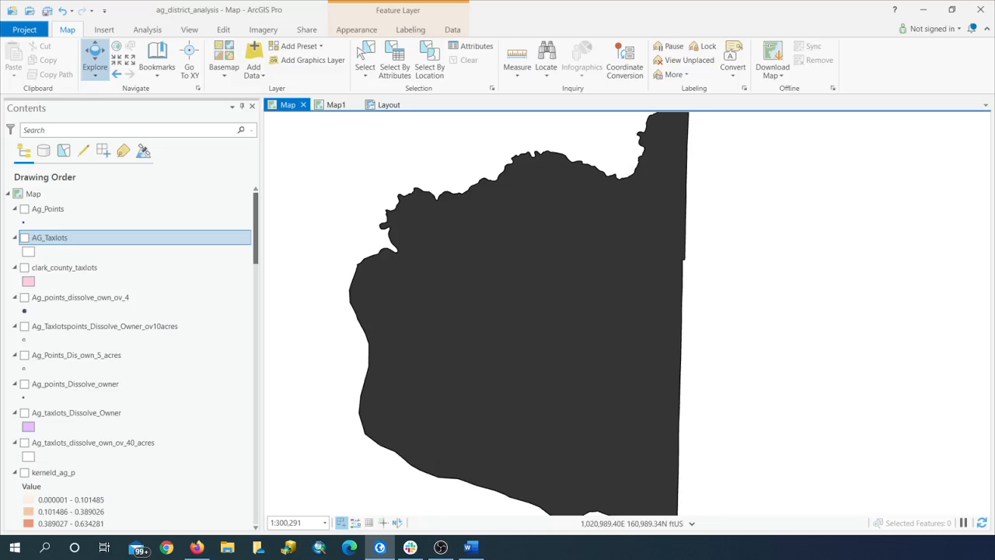
Step: Preview the clark_county_taxlots layer and the AG_Taxlots layer on the map, hiding each again after viewing
{"action": "left_click_drag", "start_coordinate": [493, 303], "coordinate": [467, 282]}
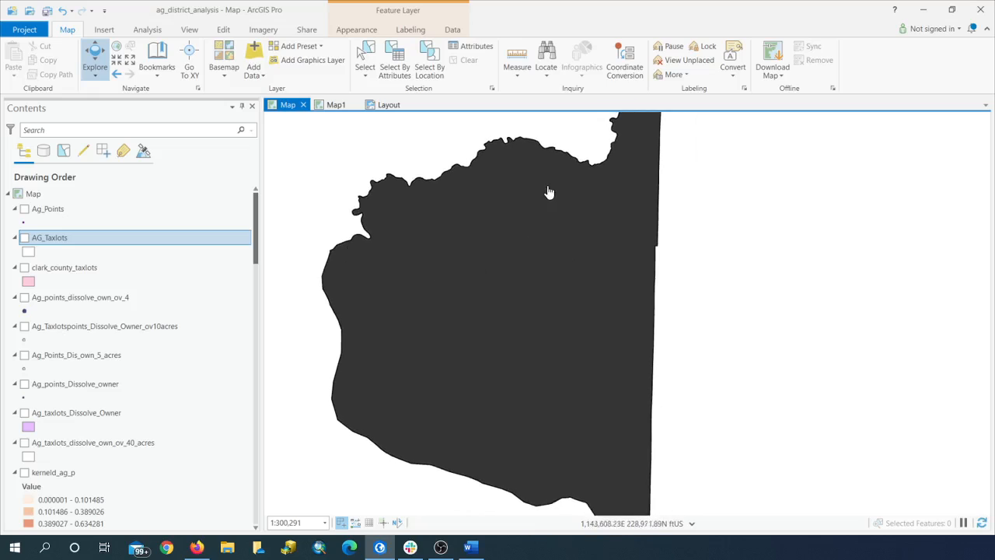
{"action": "left_click", "coordinate": [24, 268]}
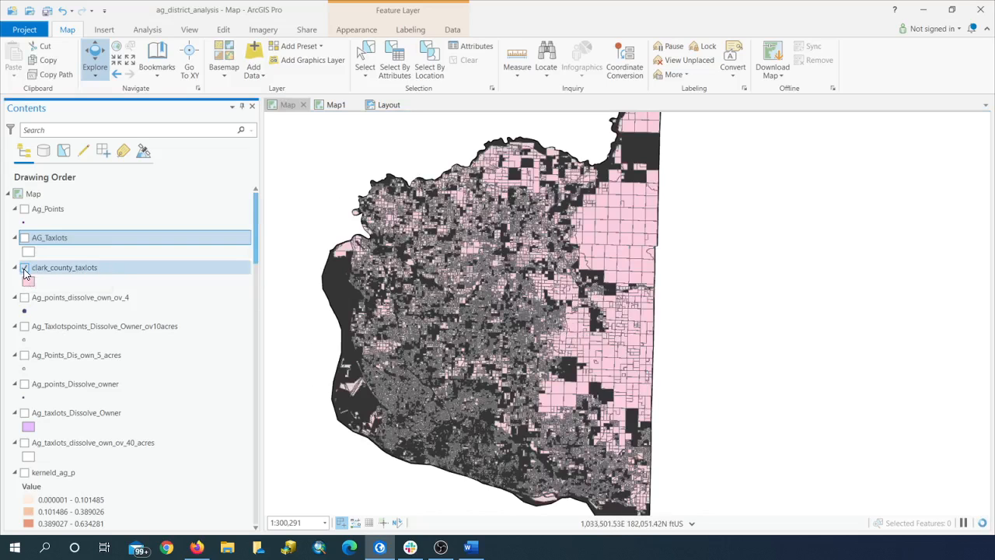
{"action": "left_click", "coordinate": [24, 268]}
{"action": "left_click", "coordinate": [24, 238]}
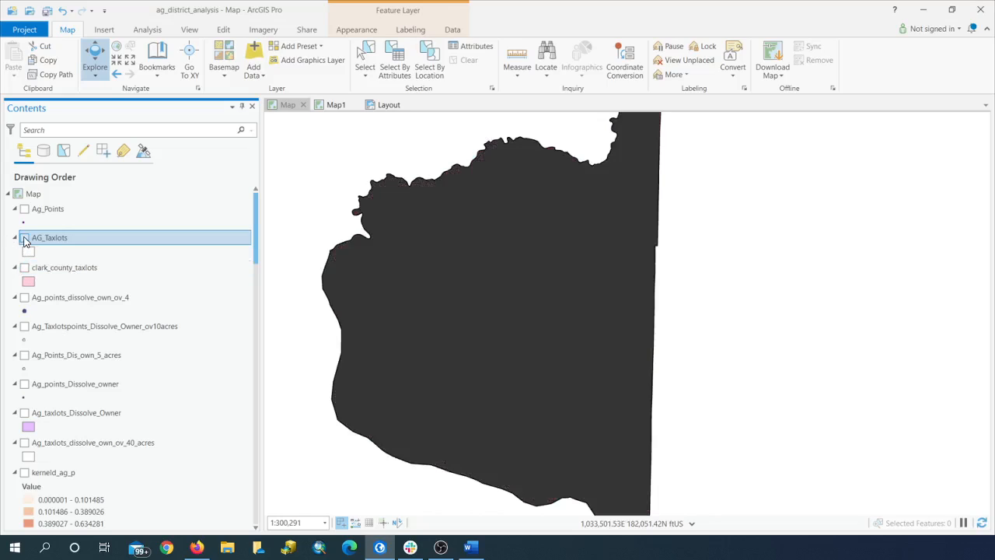
{"action": "left_click", "coordinate": [24, 238]}
Step: Open the clark_county_taxlots attribute table and examine its livestock, crop and surface water fields
{"action": "right_click", "coordinate": [129, 277]}
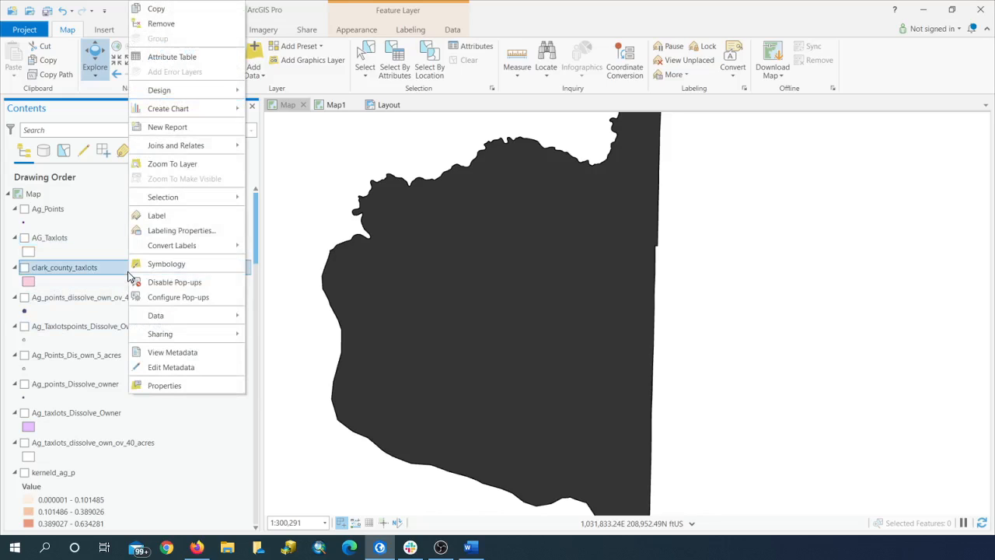
{"action": "left_click", "coordinate": [178, 58]}
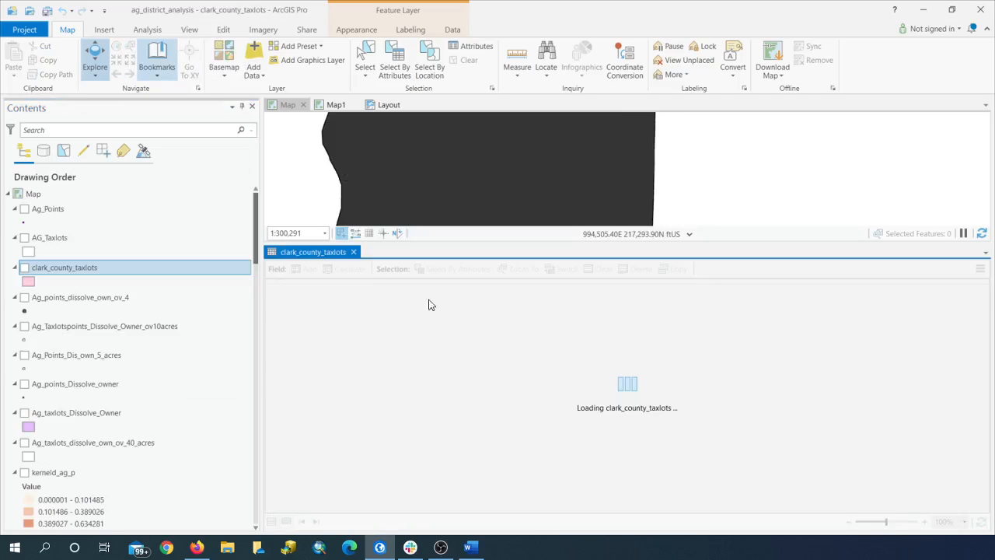
{"action": "left_click_drag", "start_coordinate": [411, 509], "coordinate": [874, 511]}
{"action": "left_click_drag", "start_coordinate": [939, 517], "coordinate": [949, 498]}
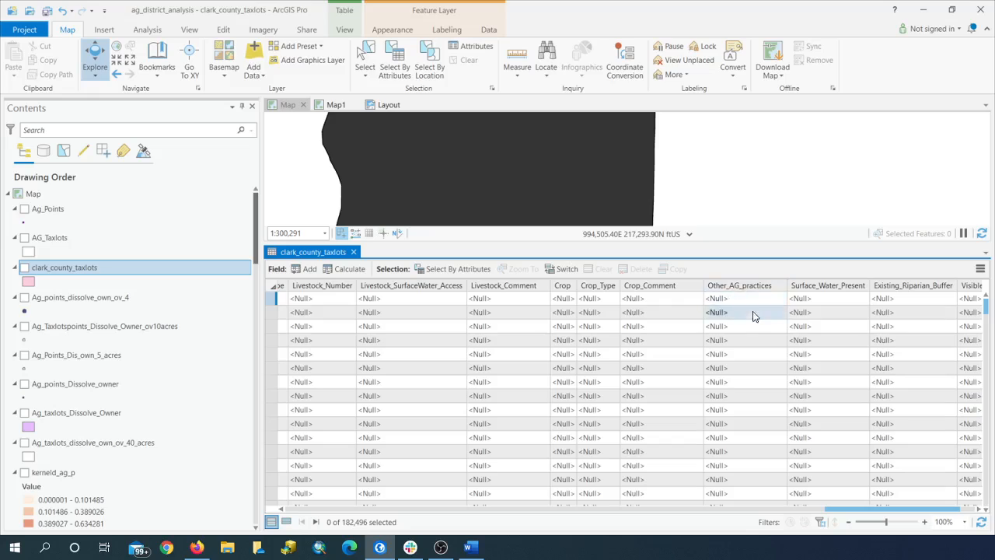
Step: Review the domains available to clark_county_taxlots, including the Animal codes, and close both the domains view and the attribute table
{"action": "right_click", "coordinate": [208, 273]}
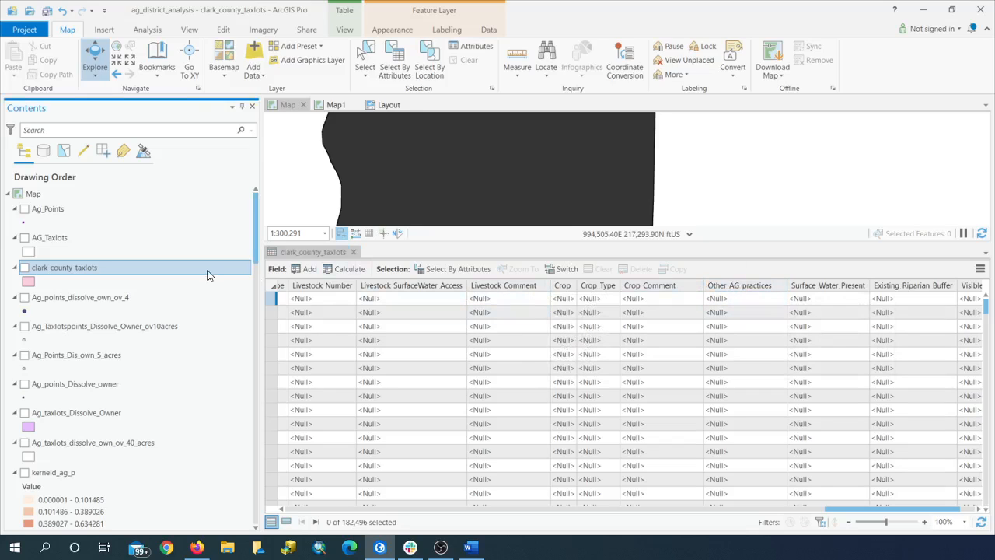
{"action": "mouse_move", "coordinate": [264, 91]}
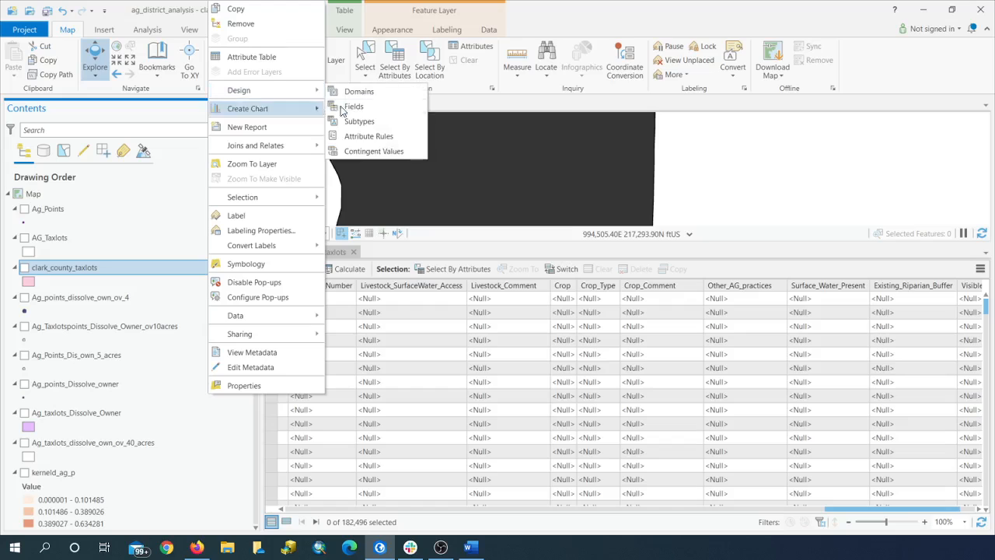
{"action": "left_click", "coordinate": [372, 93]}
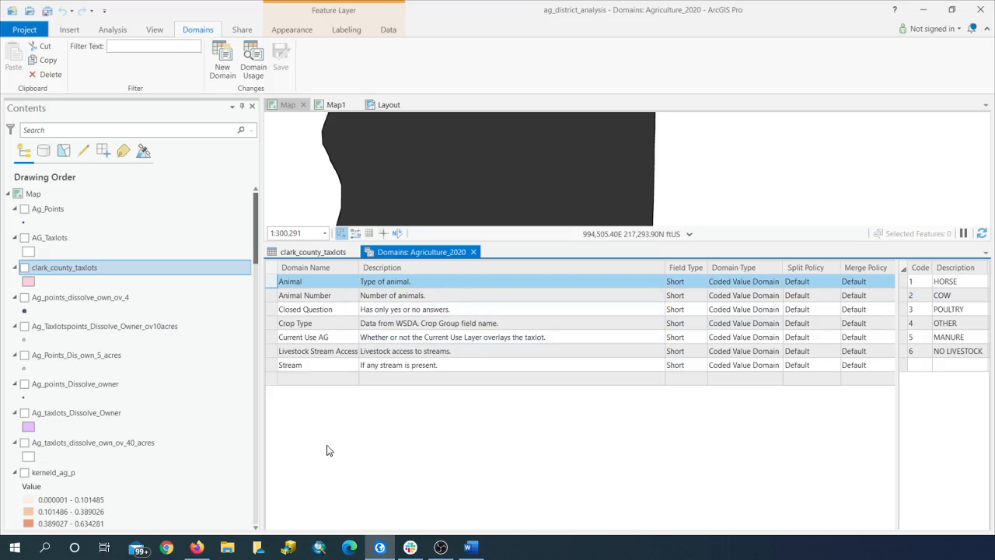
{"action": "left_click", "coordinate": [473, 251]}
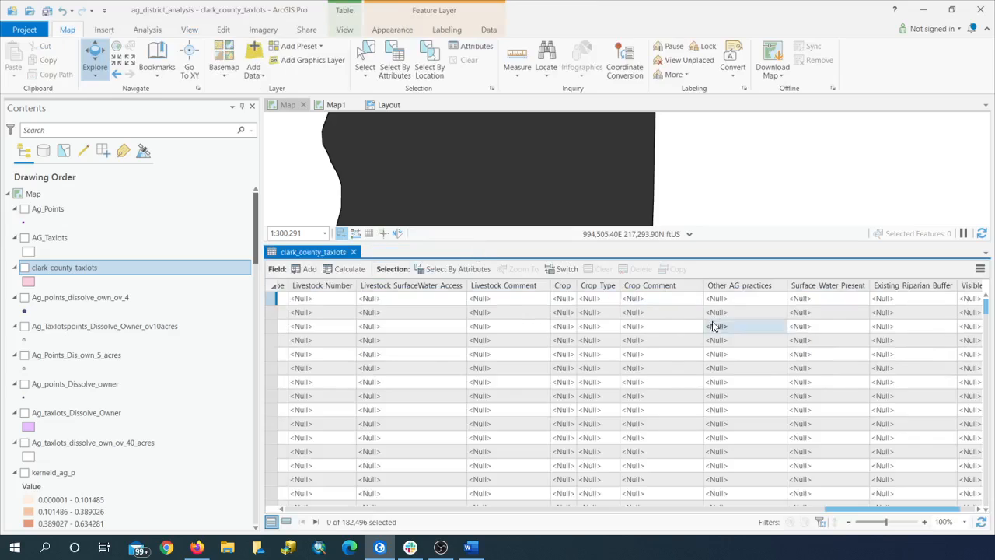
{"action": "left_click", "coordinate": [354, 252]}
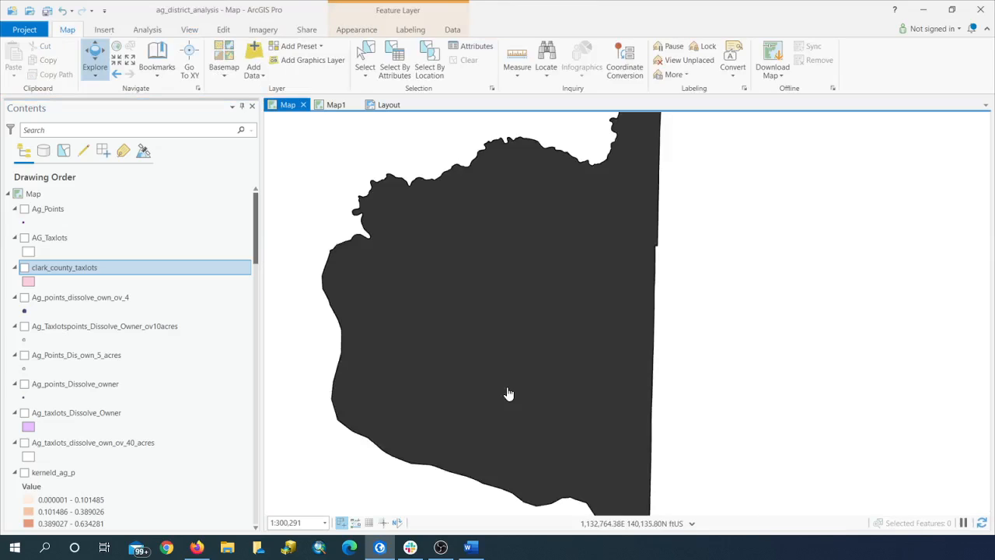
Step: Show the AG_Taxlots layer on the map and open the Feature To Point tool to view its input layer choices
{"action": "left_click", "coordinate": [24, 238]}
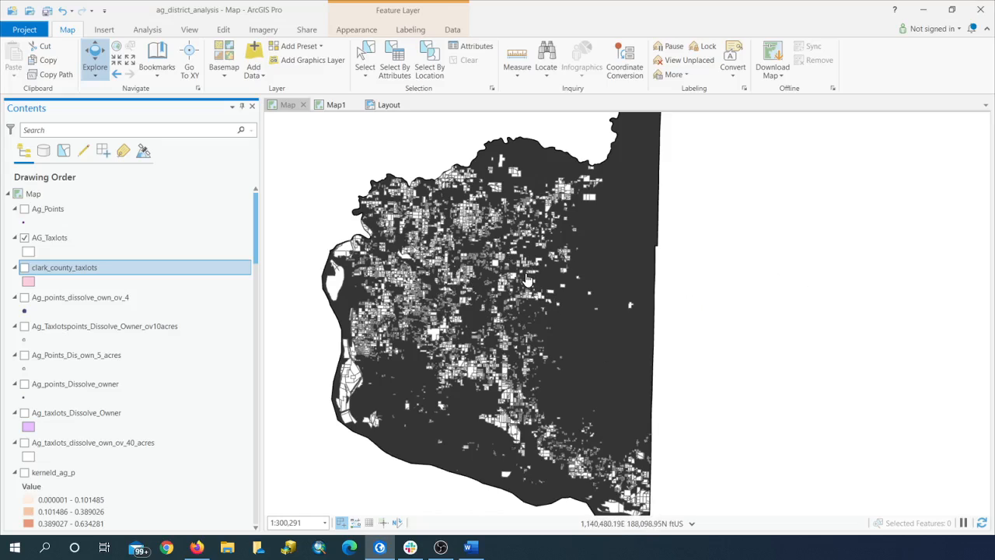
{"action": "left_click", "coordinate": [147, 30]}
{"action": "left_click", "coordinate": [144, 67]}
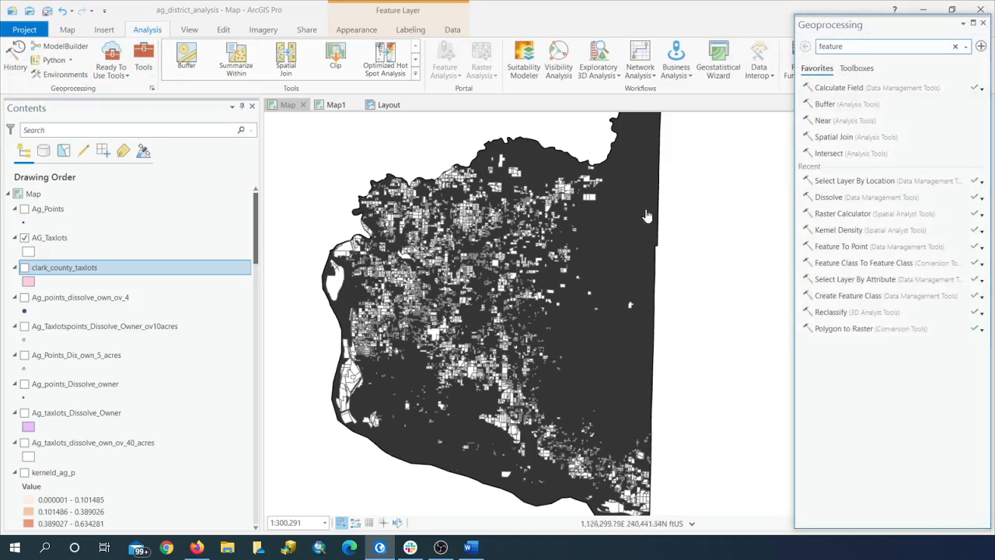
{"action": "left_click", "coordinate": [835, 247]}
{"action": "left_click", "coordinate": [963, 103]}
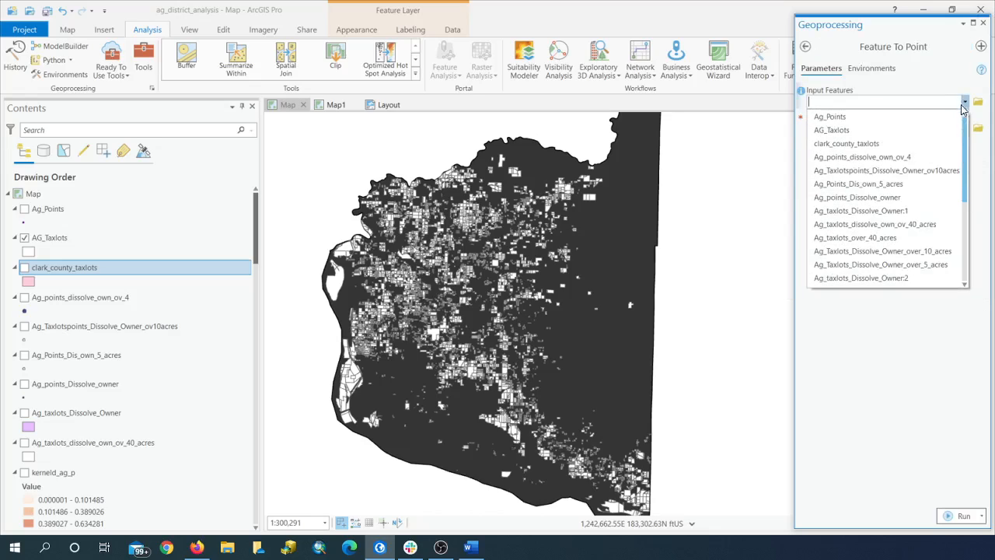
{"action": "left_click", "coordinate": [778, 151]}
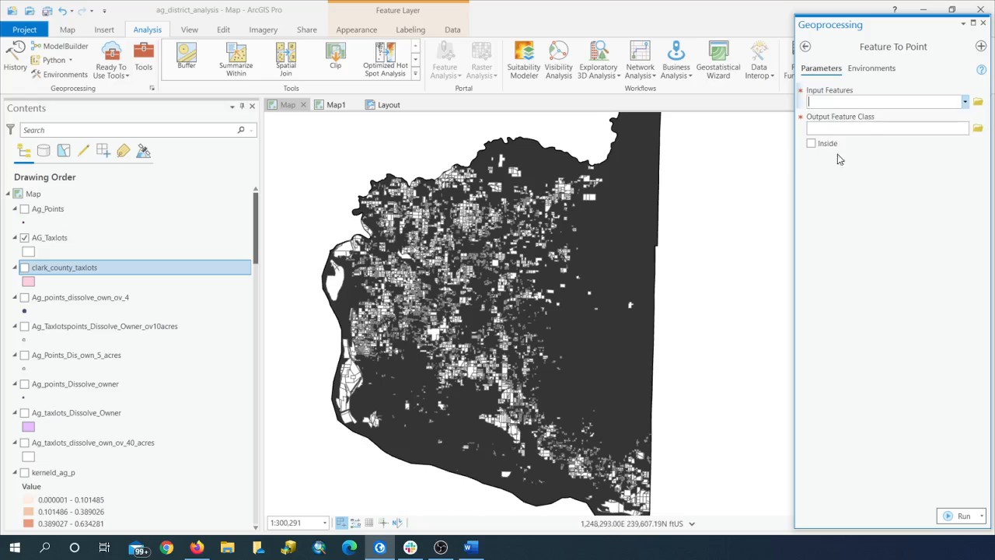
Step: Show the Ag_Points and clark_county_taxlots layers on the map and close the Feature To Point tool
{"action": "left_click", "coordinate": [25, 212]}
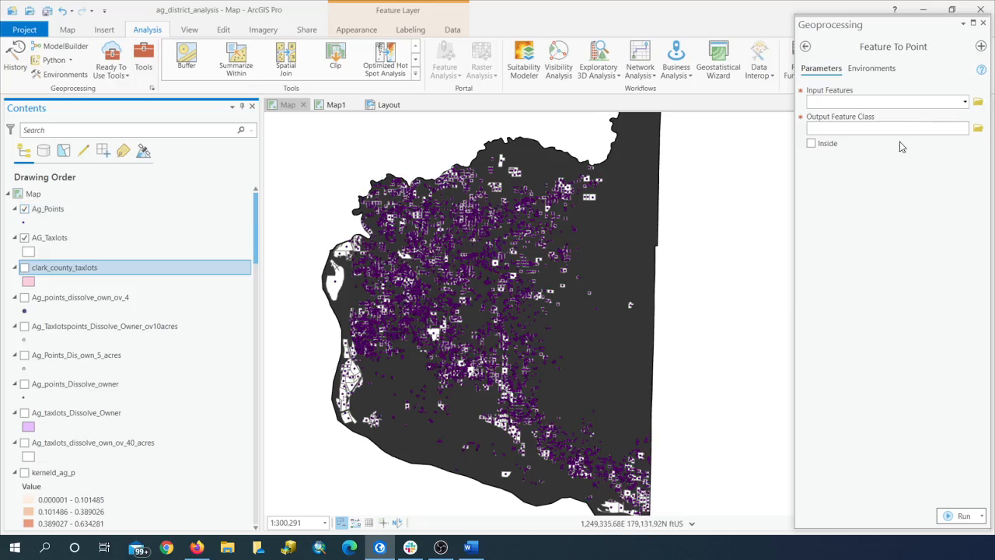
{"action": "left_click", "coordinate": [983, 24]}
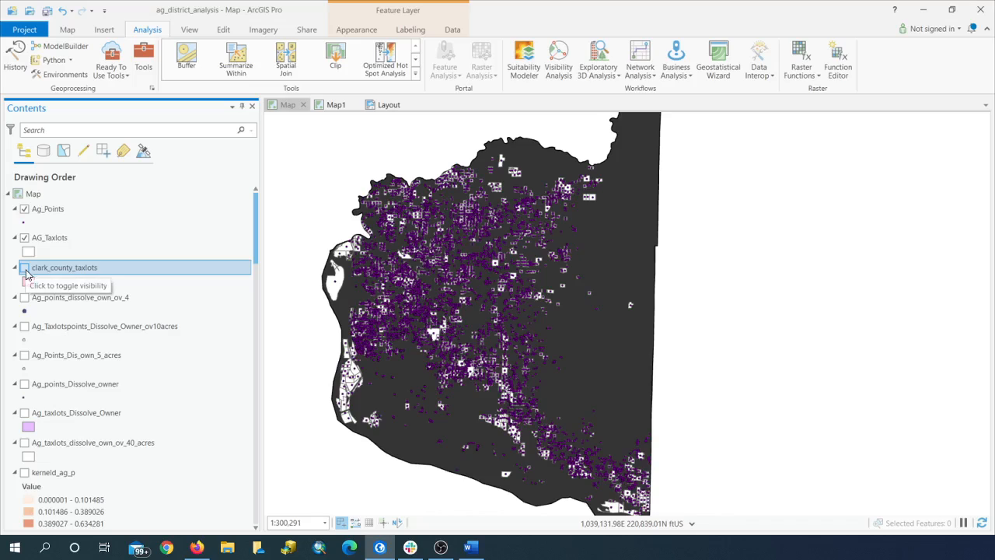
{"action": "left_click", "coordinate": [24, 270]}
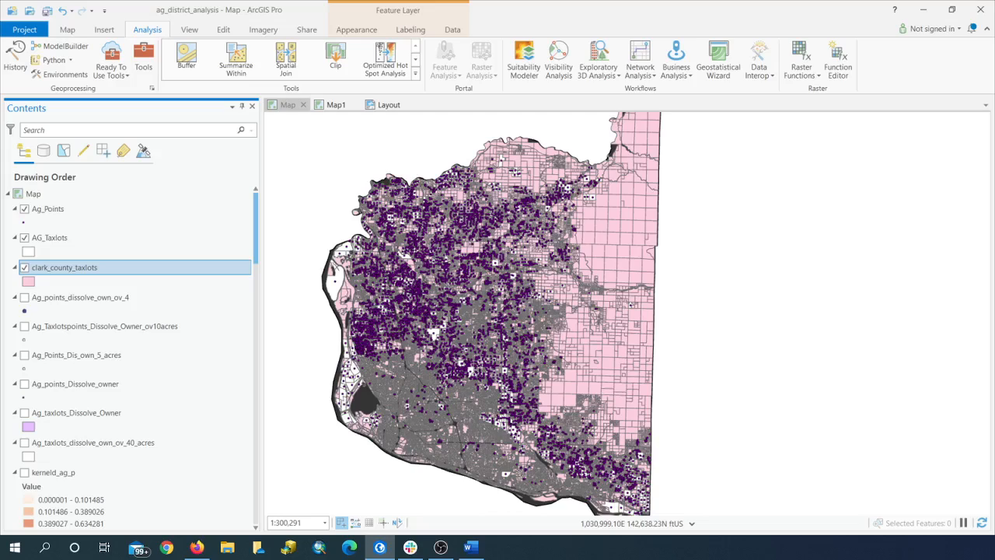
Step: Add a new field named horses_example to the clark_county_taxlots attribute table
{"action": "right_click", "coordinate": [193, 276]}
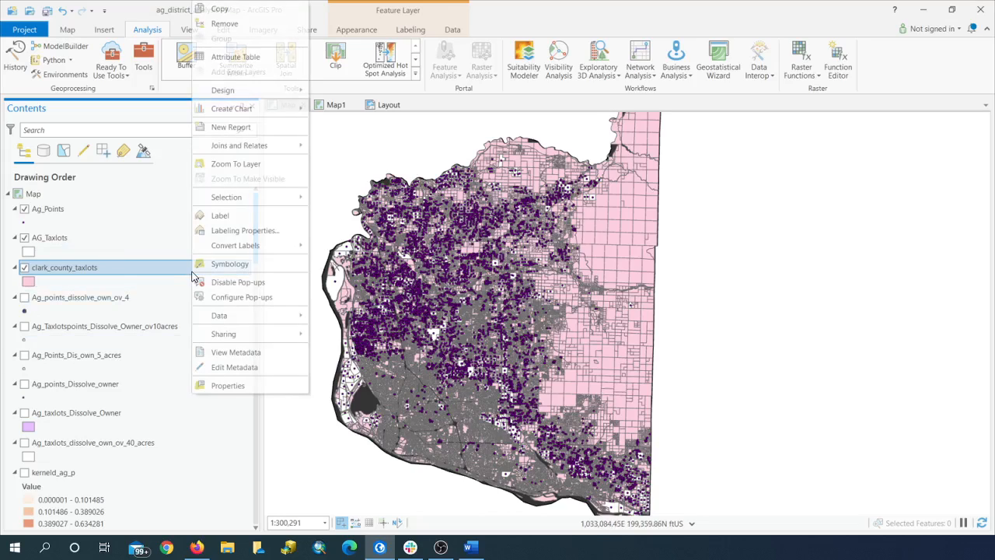
{"action": "left_click", "coordinate": [255, 59]}
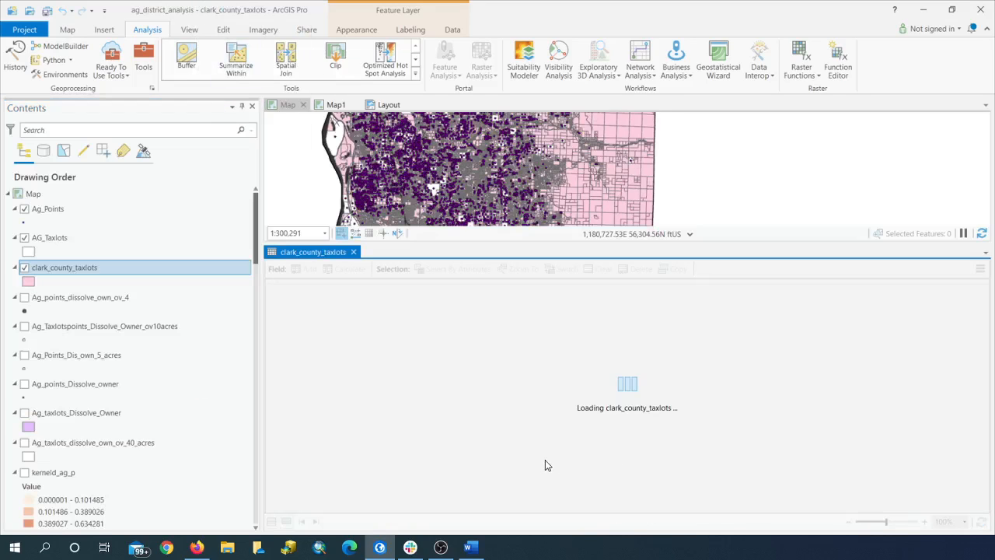
{"action": "left_click_drag", "start_coordinate": [405, 509], "coordinate": [971, 517]}
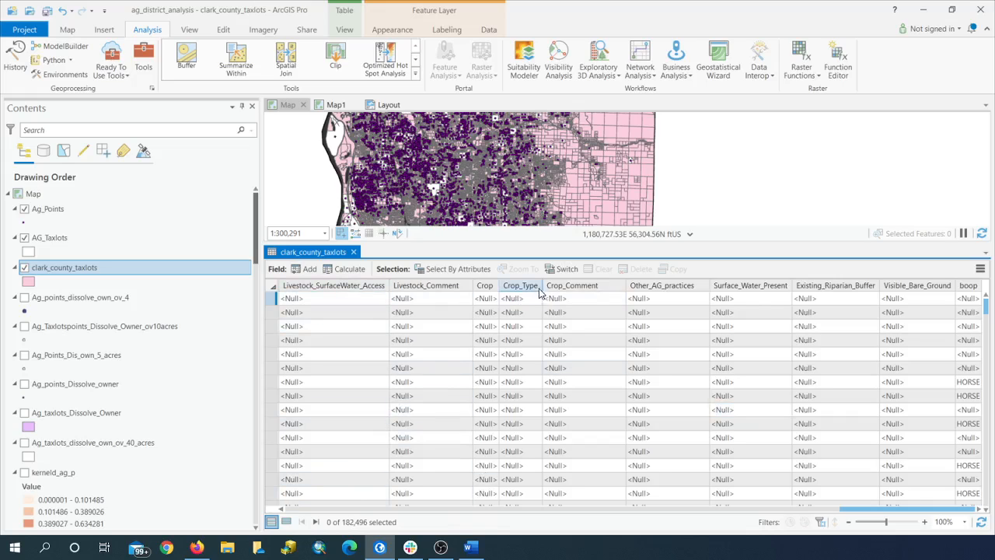
{"action": "left_click", "coordinate": [307, 269]}
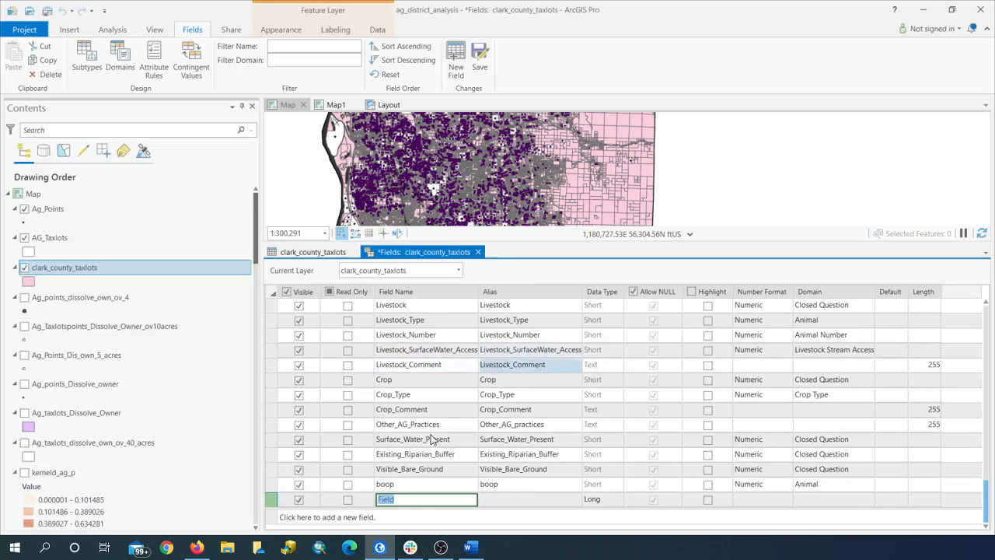
{"action": "mouse_move", "coordinate": [379, 547]}
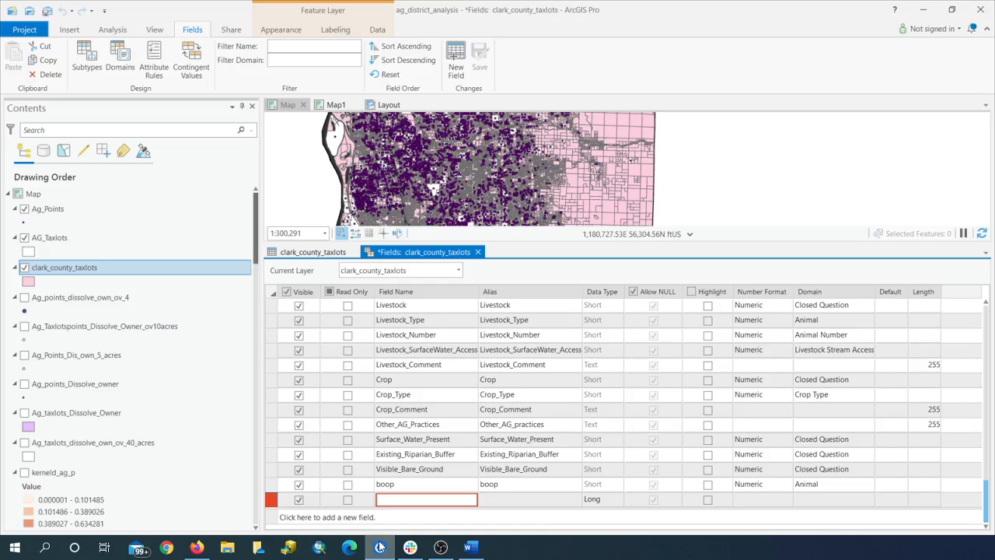
{"action": "type", "text": "horses_example"}
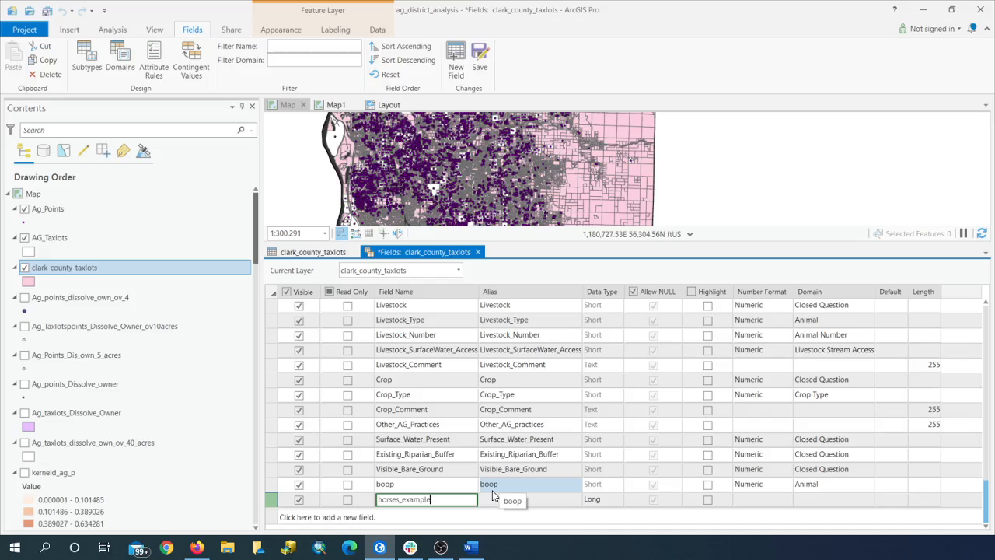
Step: Set the horses_example field's data type to Short and its domain to Animal
{"action": "left_click", "coordinate": [619, 500]}
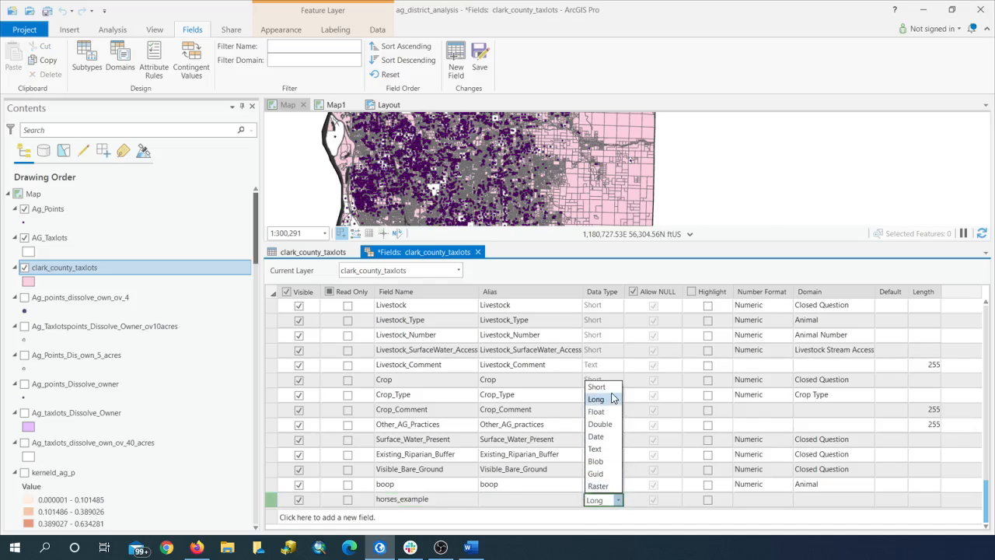
{"action": "left_click", "coordinate": [607, 389]}
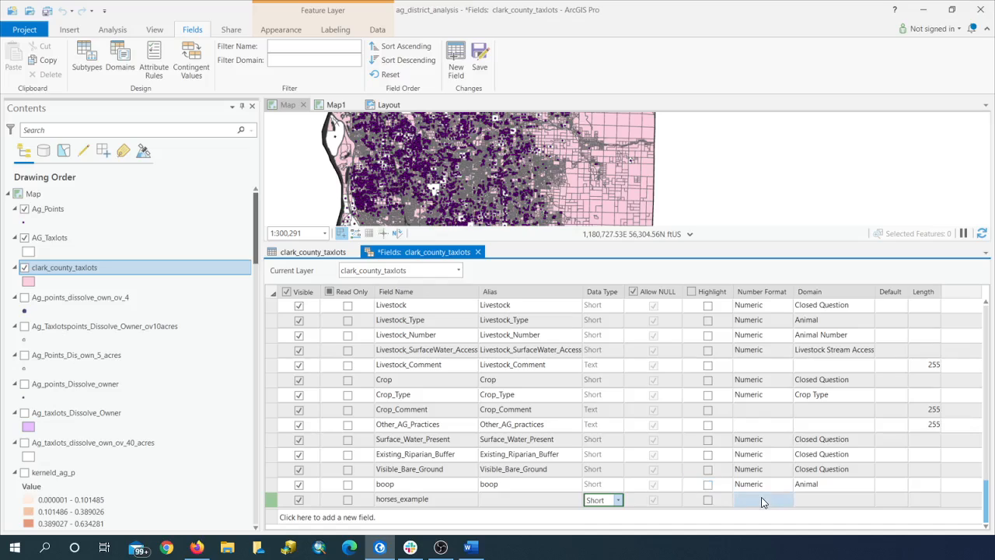
{"action": "left_click", "coordinate": [869, 500]}
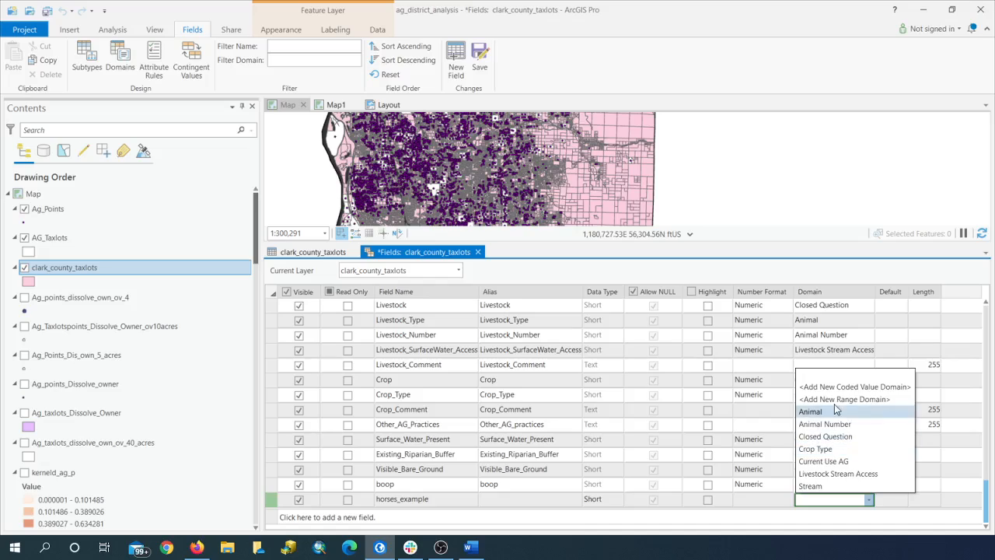
{"action": "left_click", "coordinate": [831, 416]}
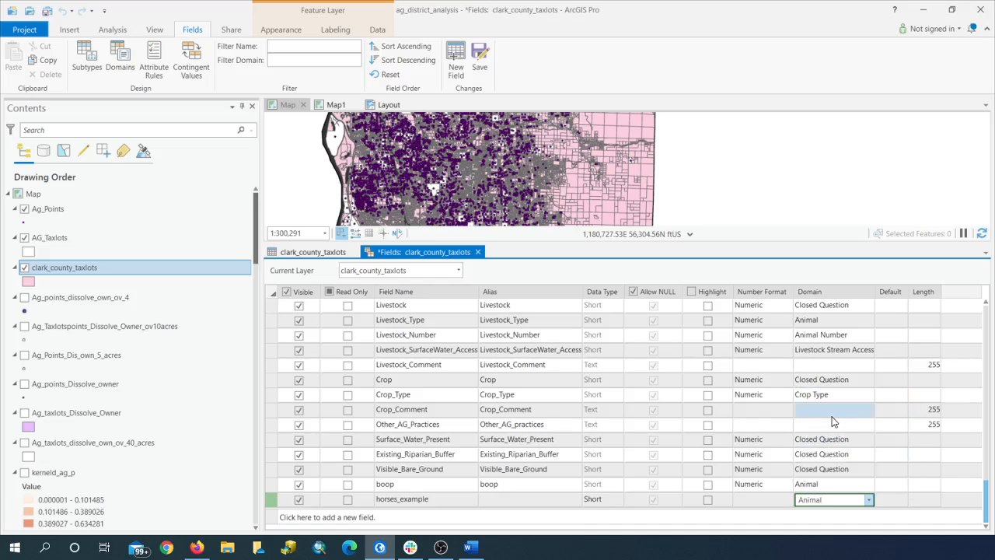
Step: Review the coded values of the Animal domain for clark_county_taxlots and close the domains view
{"action": "right_click", "coordinate": [156, 274]}
{"action": "mouse_move", "coordinate": [238, 94]}
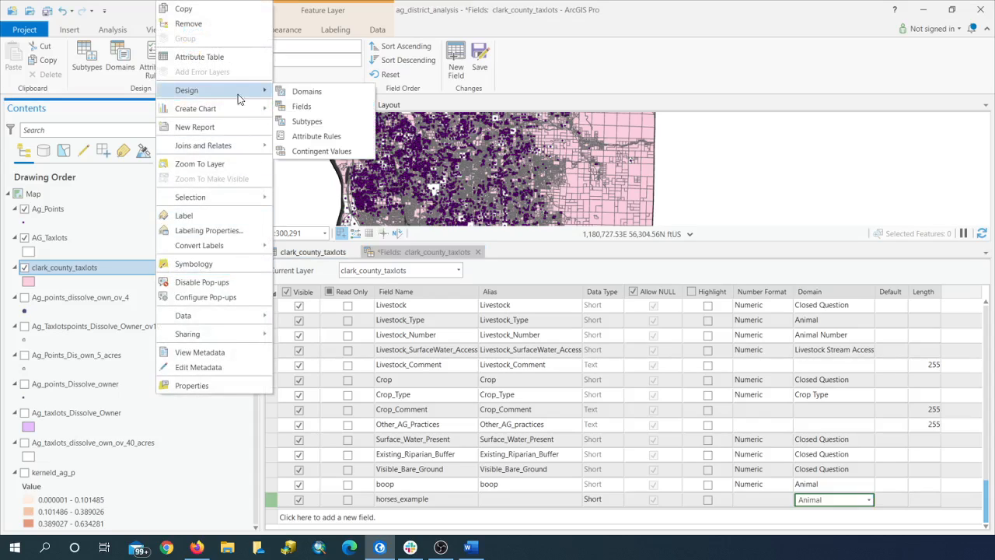
{"action": "left_click", "coordinate": [329, 94]}
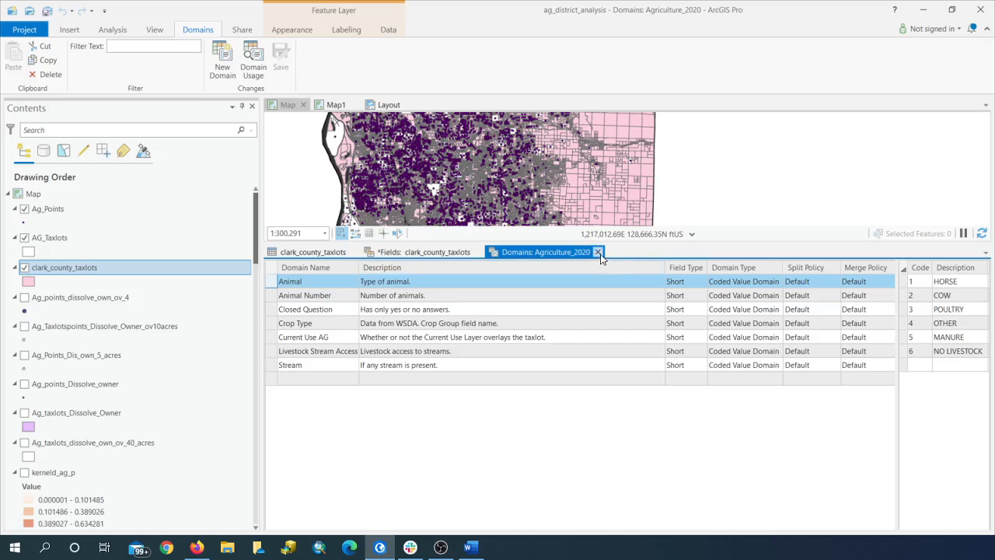
{"action": "left_click", "coordinate": [598, 253]}
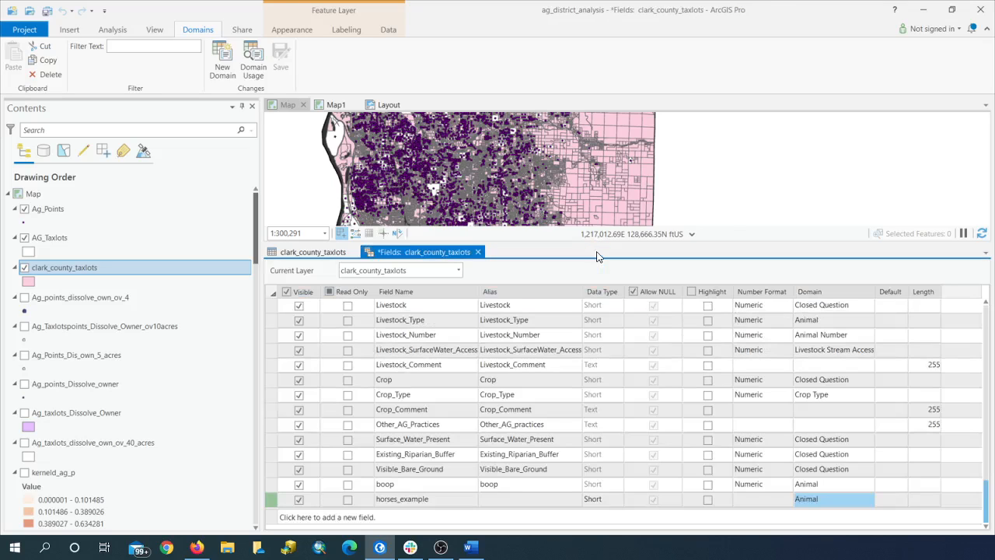
Step: Choose Animal again as the horses_example field's domain and save the field changes
{"action": "left_click", "coordinate": [808, 503]}
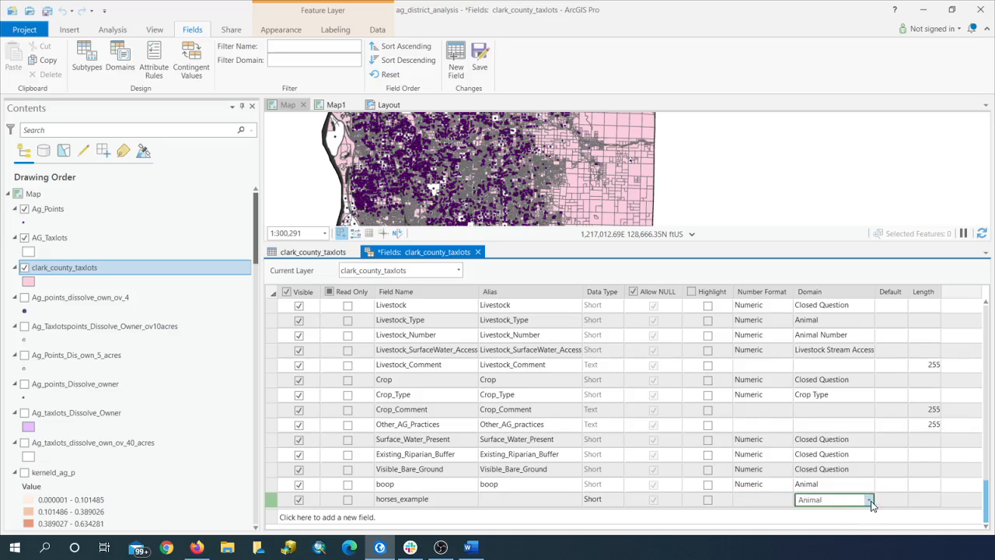
{"action": "left_click", "coordinate": [869, 500]}
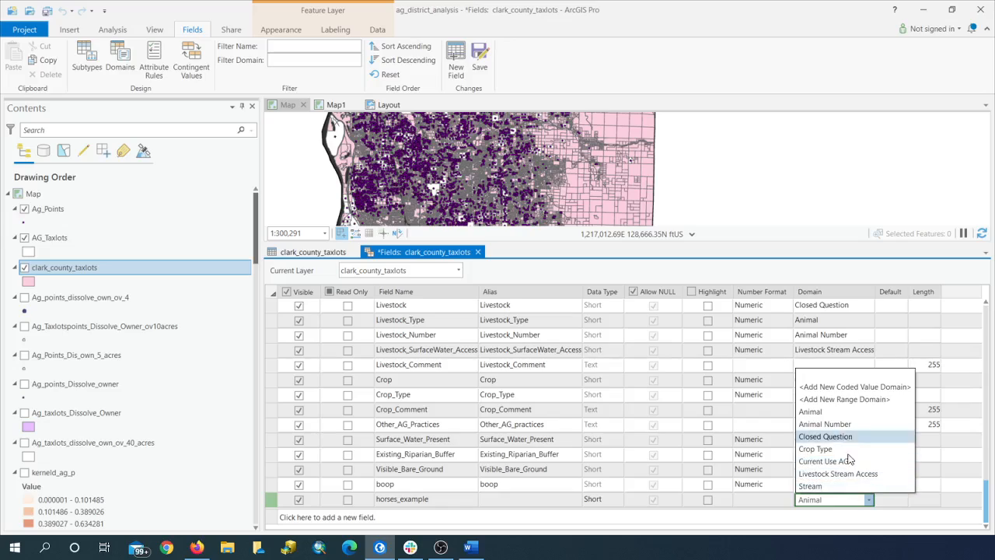
{"action": "left_click", "coordinate": [839, 414]}
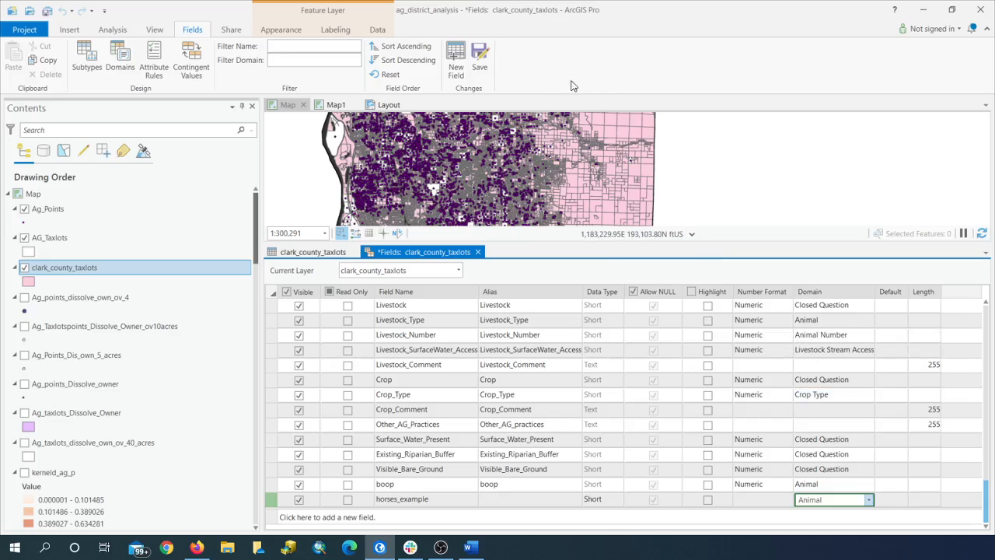
{"action": "left_click", "coordinate": [480, 59]}
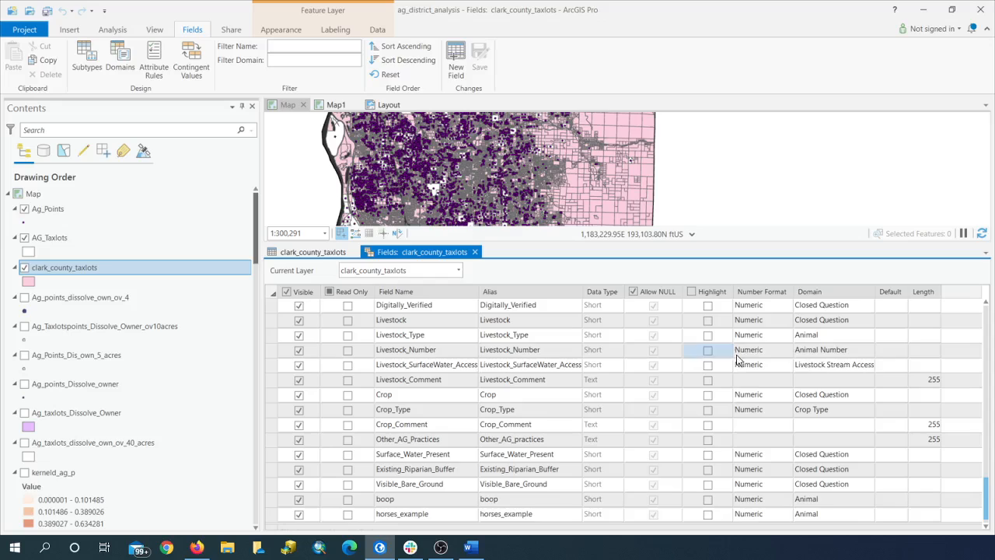
Step: Close the Fields view and select by location the clark_county_taxlots features that intersect Ag_Points, as a new selection
{"action": "left_click", "coordinate": [475, 251]}
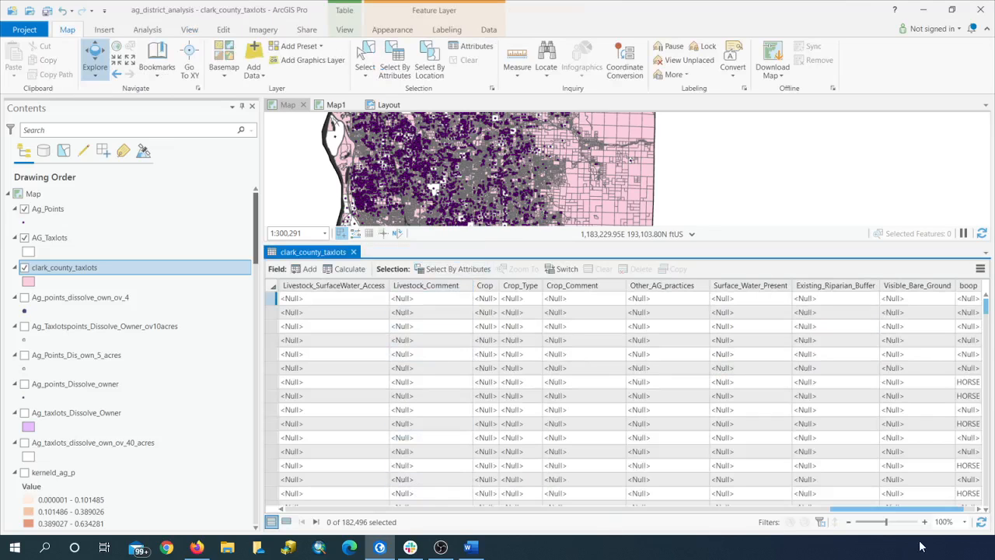
{"action": "left_click_drag", "start_coordinate": [902, 509], "coordinate": [942, 513]}
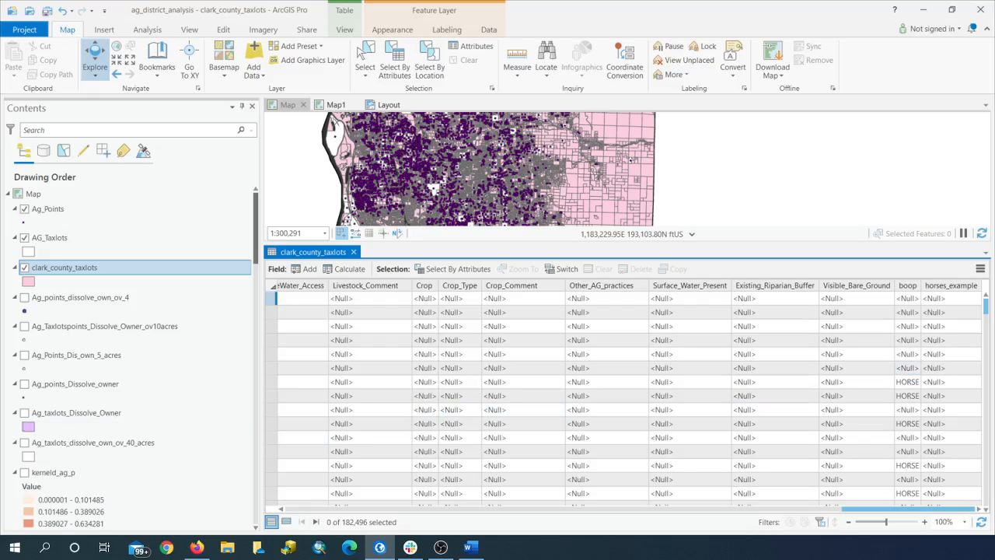
{"action": "left_click", "coordinate": [429, 67]}
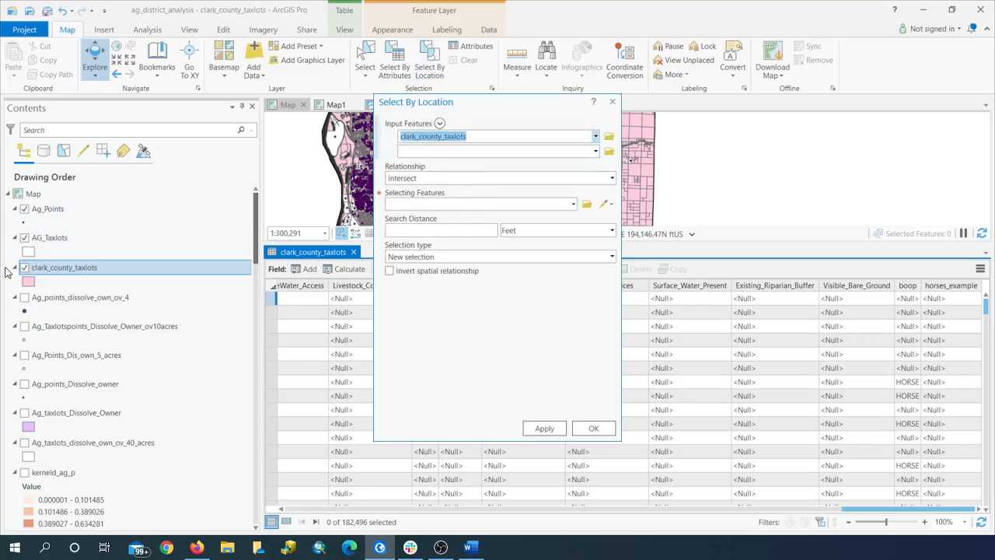
{"action": "left_click", "coordinate": [573, 204]}
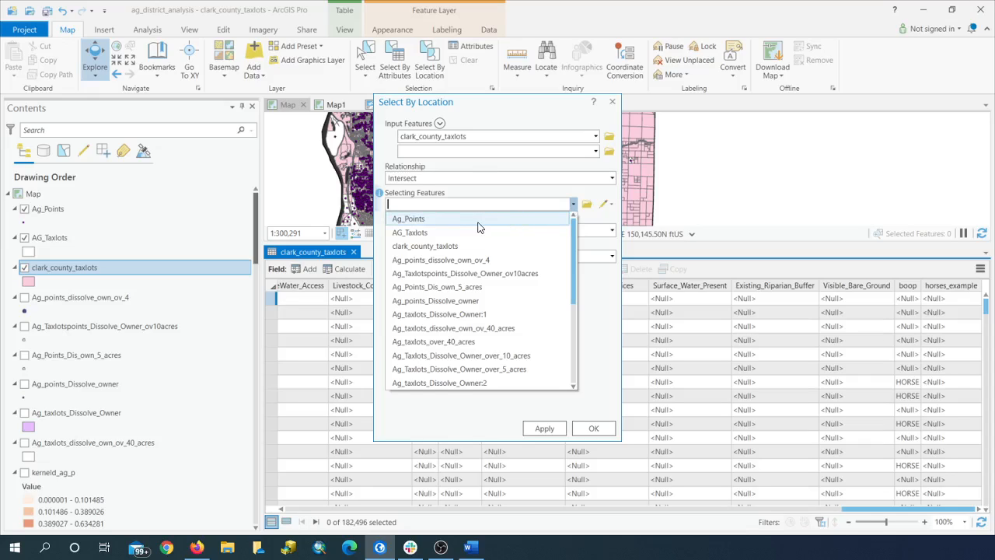
{"action": "left_click", "coordinate": [478, 220]}
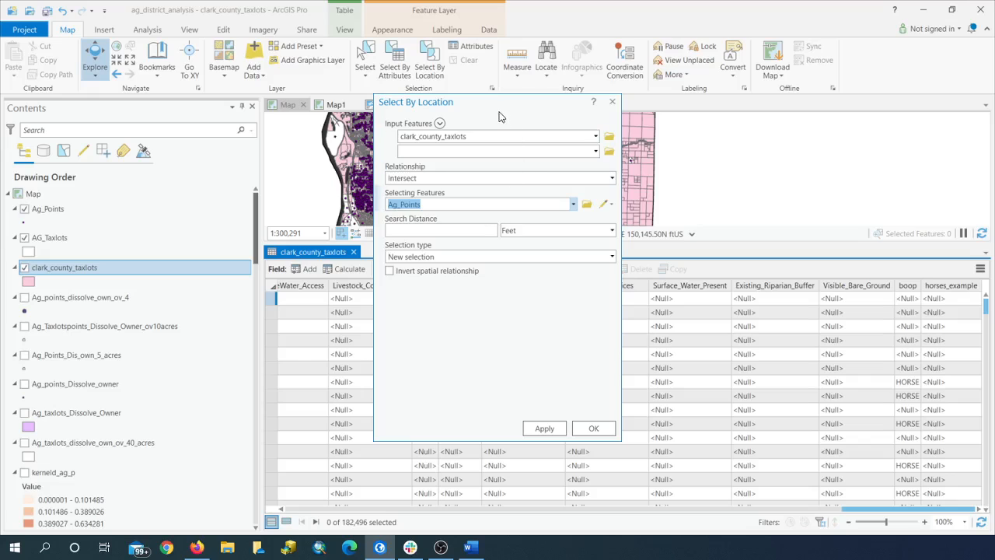
{"action": "left_click_drag", "start_coordinate": [490, 114], "coordinate": [766, 117]}
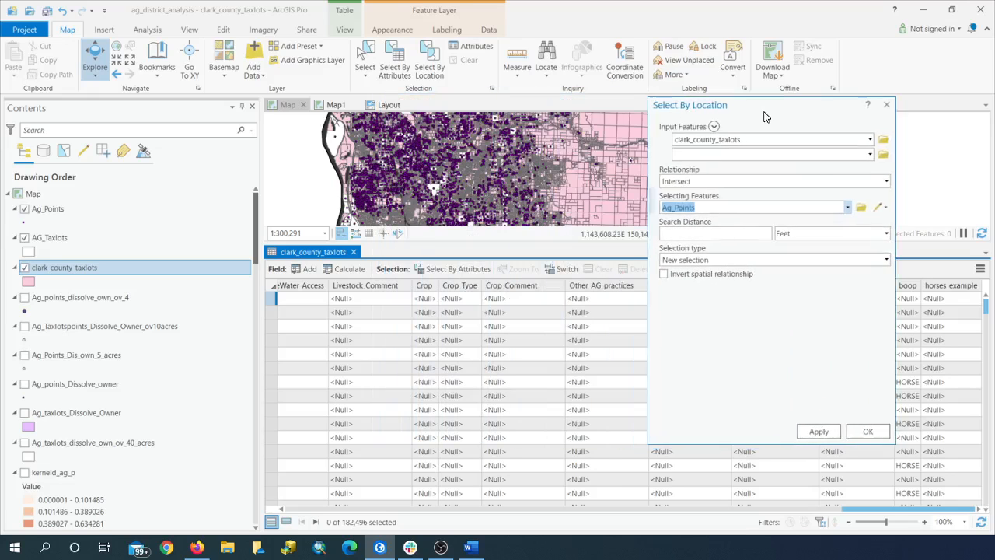
{"action": "left_click", "coordinate": [821, 433]}
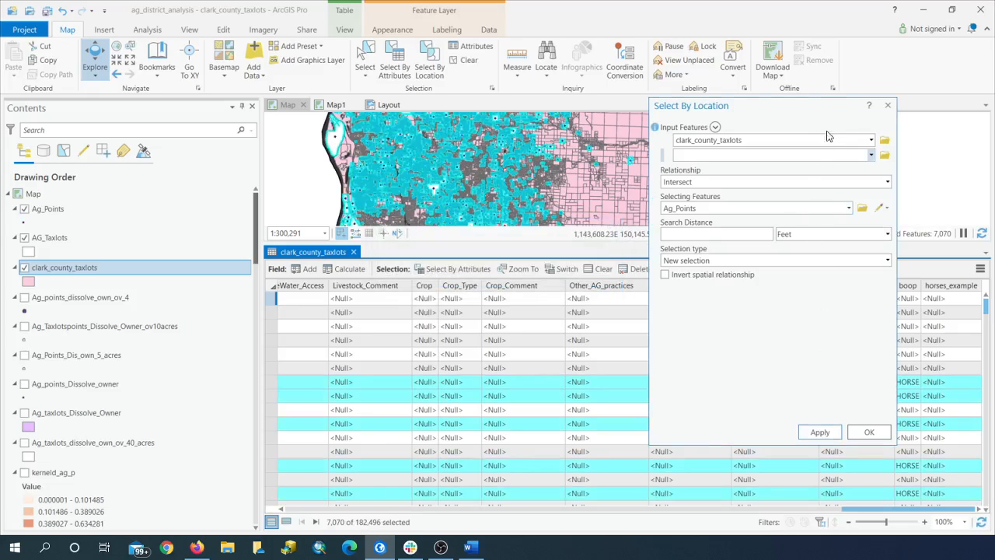
{"action": "left_click", "coordinate": [888, 105]}
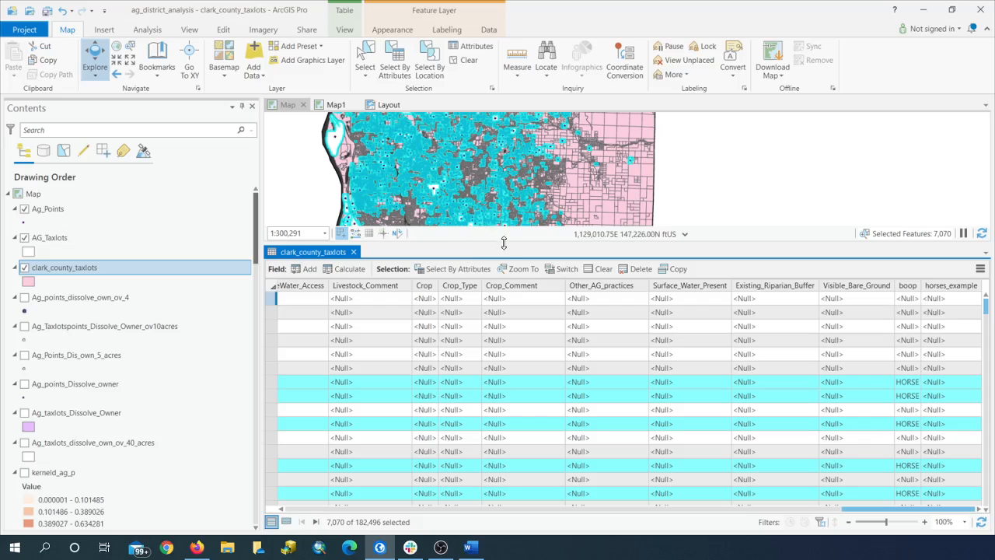
Step: Inspect the selected taxlots on the map and show only the selected records in the clark_county_taxlots attribute table
{"action": "left_click_drag", "start_coordinate": [503, 242], "coordinate": [516, 326]}
{"action": "scroll", "coordinate": [506, 241], "scroll_direction": "up", "scroll_amount": 4}
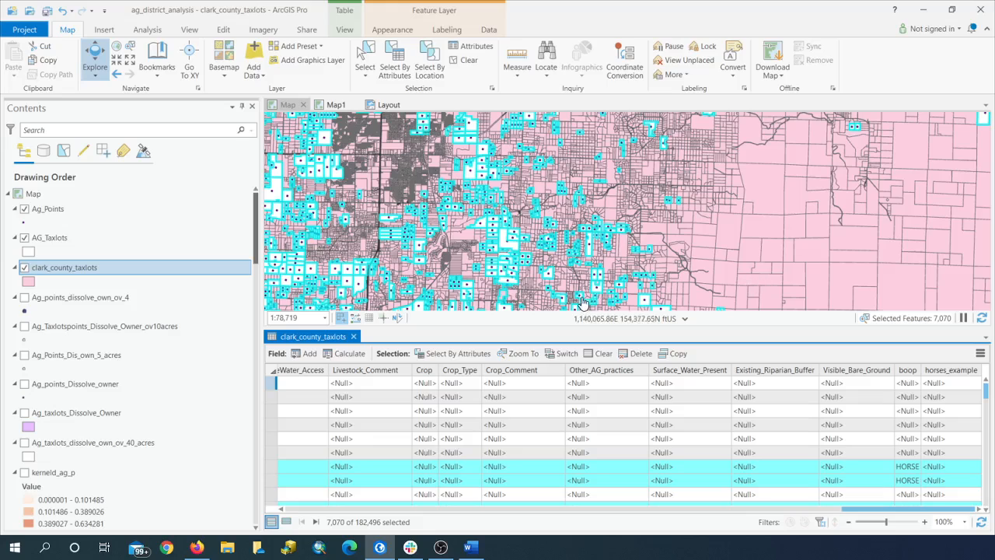
{"action": "left_click_drag", "start_coordinate": [551, 327], "coordinate": [551, 270]}
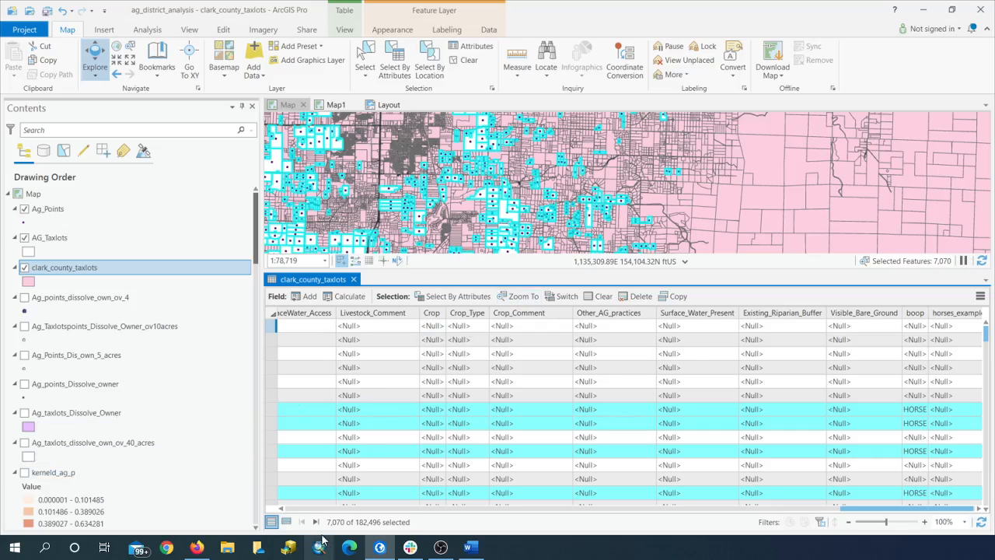
{"action": "left_click", "coordinate": [286, 522]}
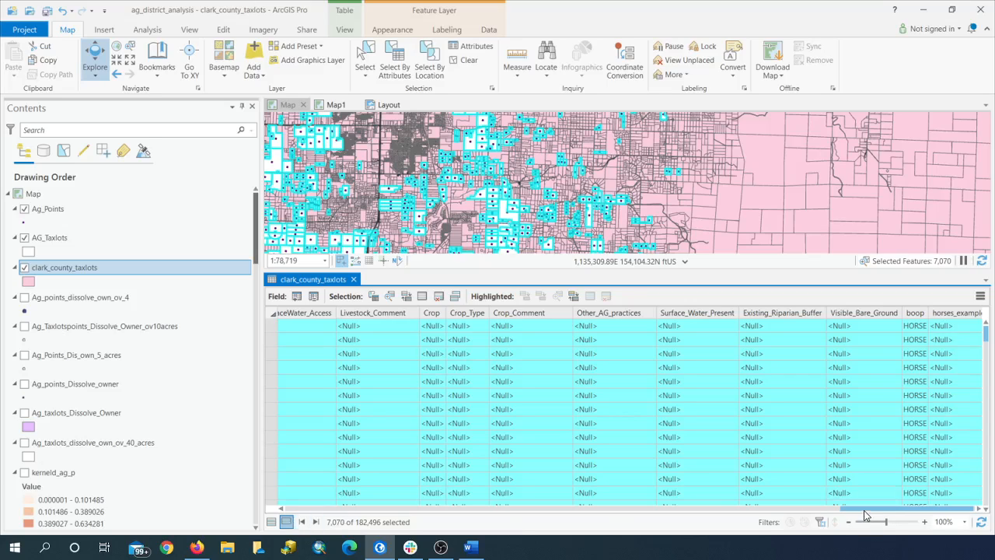
Step: Calculate the horses_example field for the selected taxlots with the Python 3 expression "1"
{"action": "left_click_drag", "start_coordinate": [865, 515], "coordinate": [888, 510]}
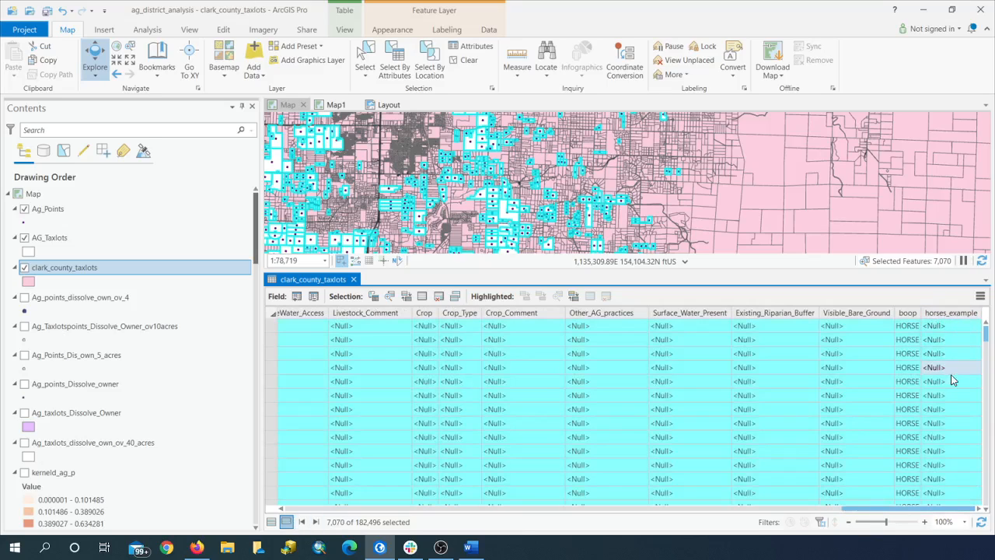
{"action": "right_click", "coordinate": [946, 314]}
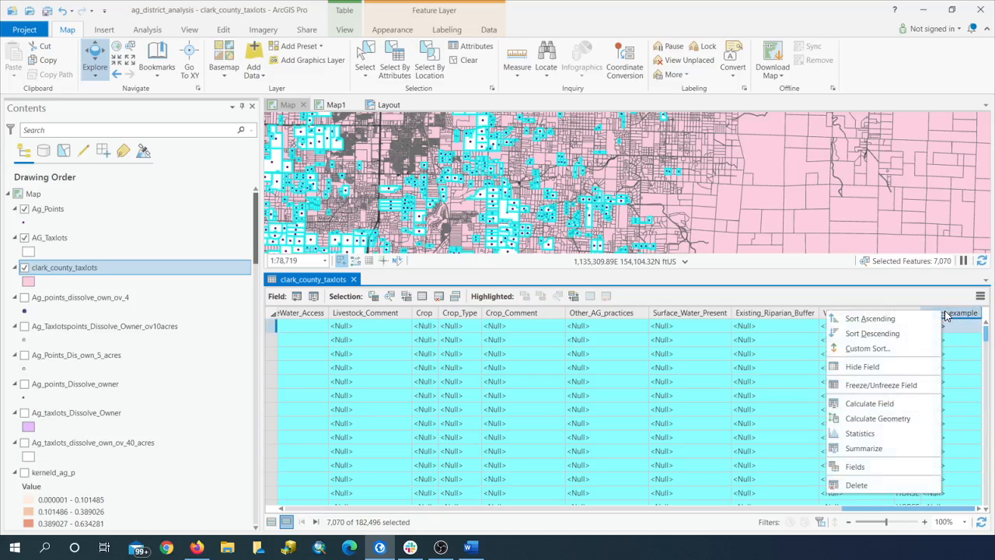
{"action": "left_click", "coordinate": [869, 404]}
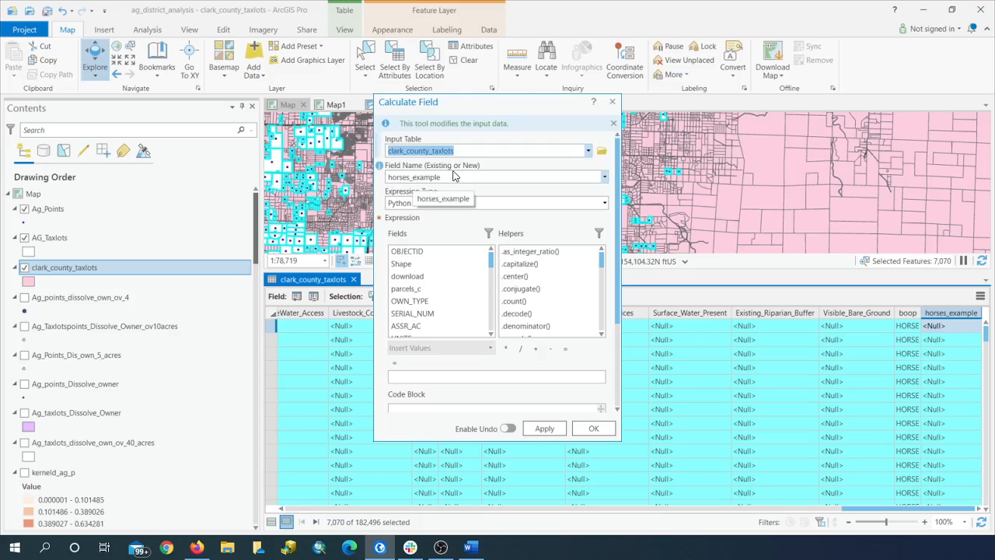
{"action": "scroll", "coordinate": [424, 307], "scroll_direction": "down", "scroll_amount": 7}
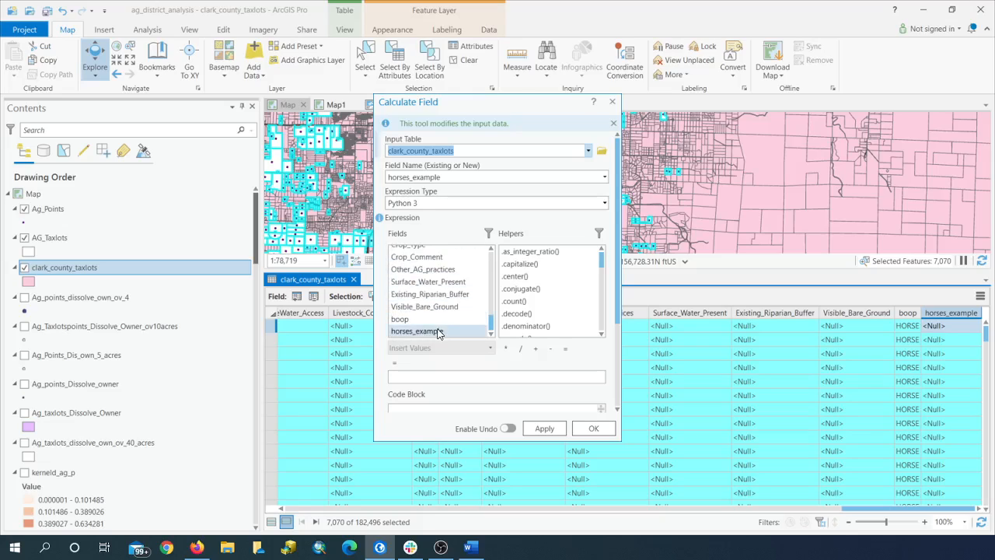
{"action": "left_click", "coordinate": [434, 331]}
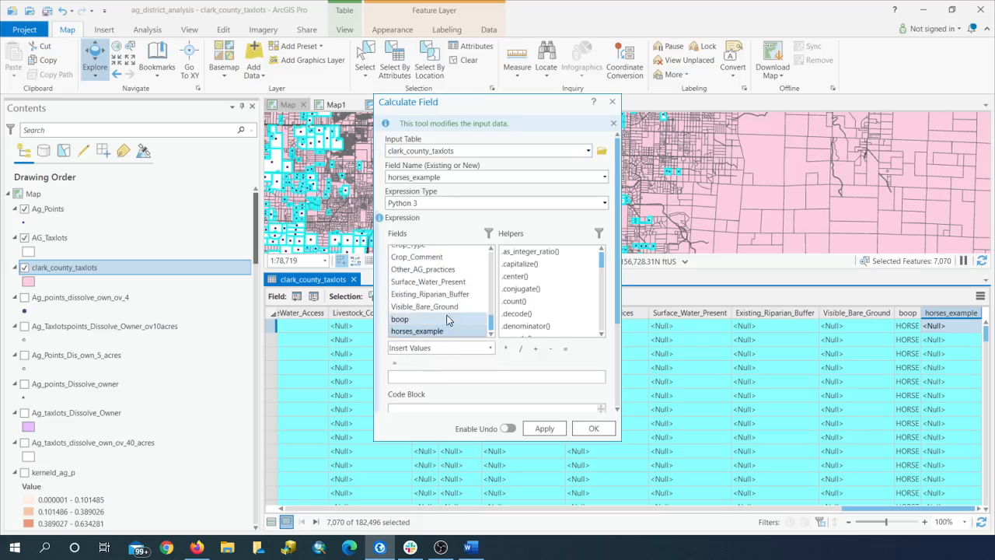
{"action": "left_click", "coordinate": [409, 378]}
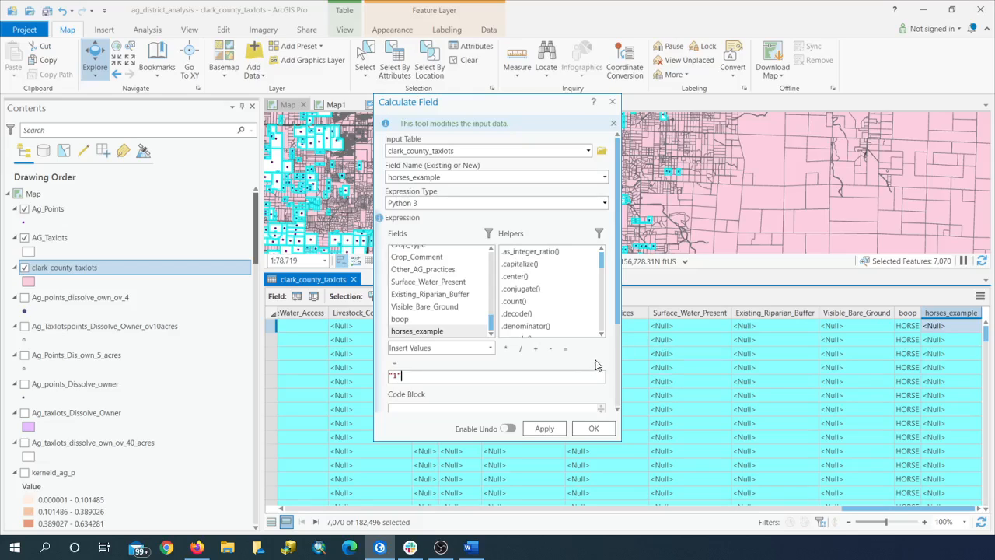
{"action": "left_click", "coordinate": [545, 429]}
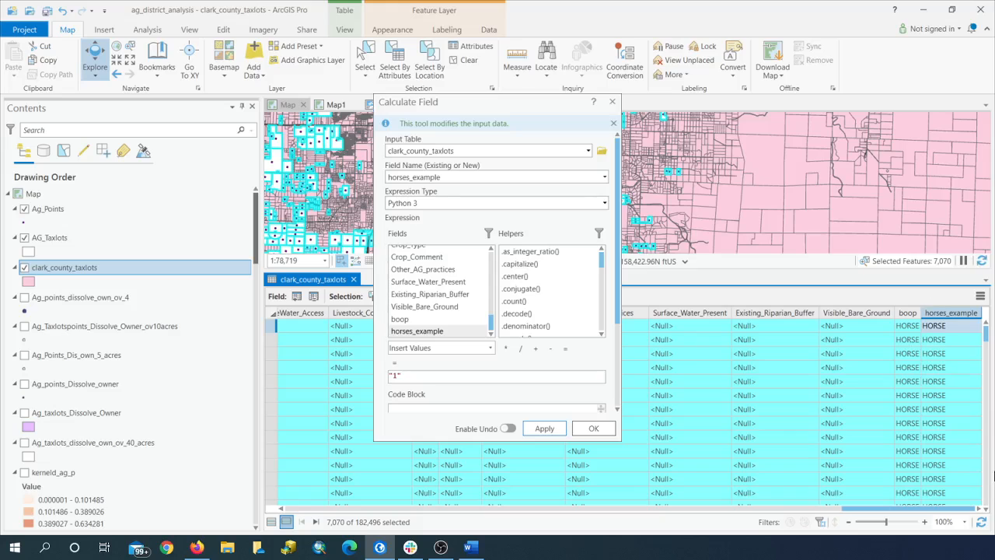
{"action": "left_click", "coordinate": [589, 435]}
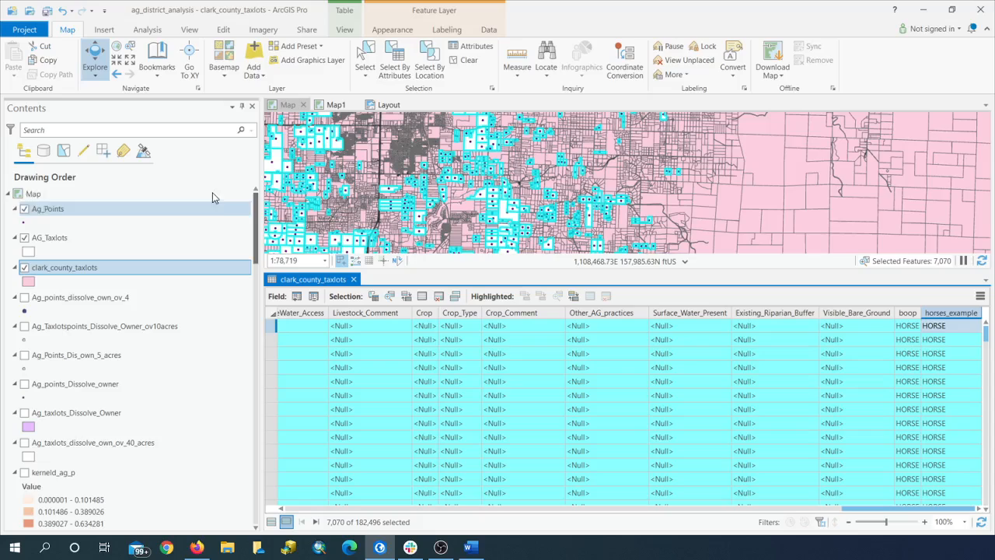
Step: Save the project and close the clark_county_taxlots attribute table
{"action": "left_click", "coordinate": [47, 12]}
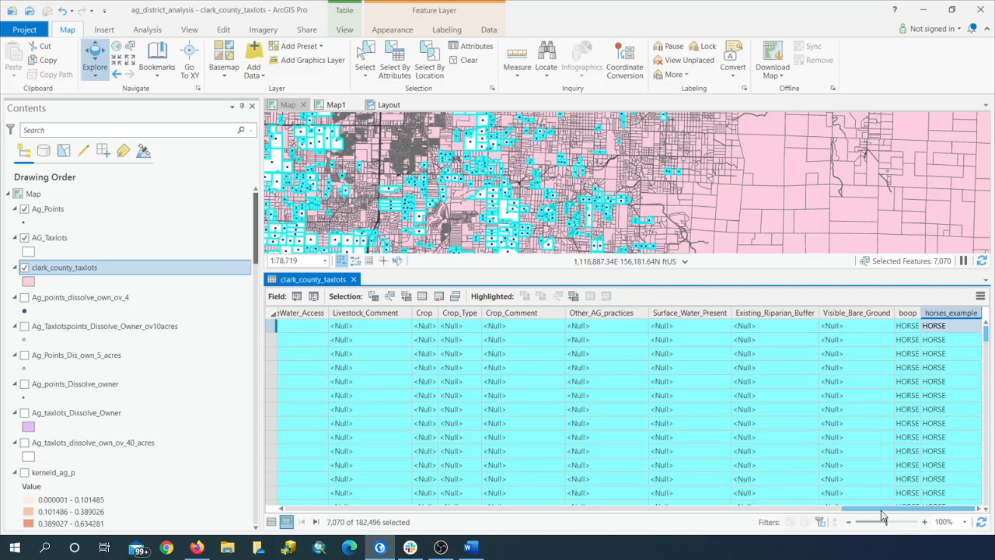
{"action": "left_click_drag", "start_coordinate": [881, 510], "coordinate": [869, 511]}
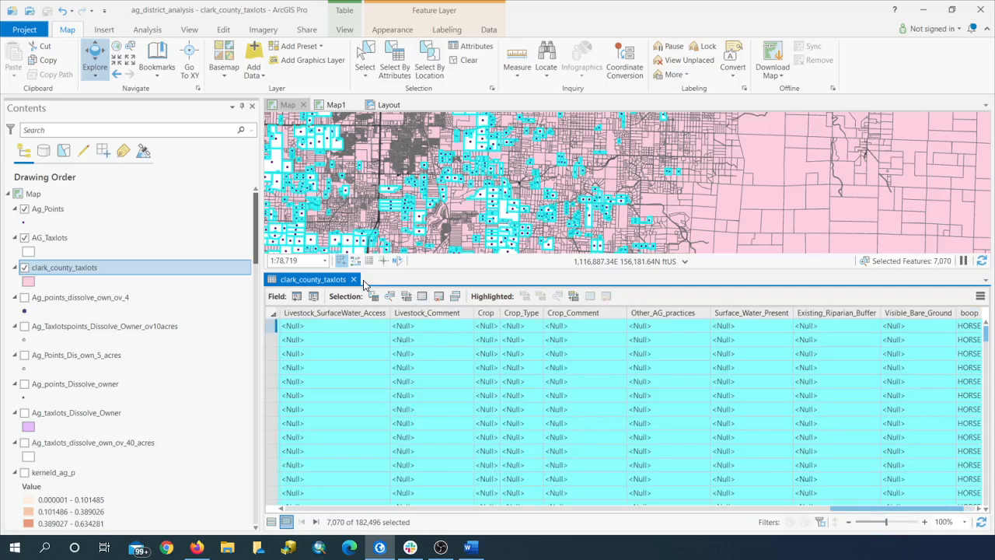
{"action": "left_click", "coordinate": [354, 279]}
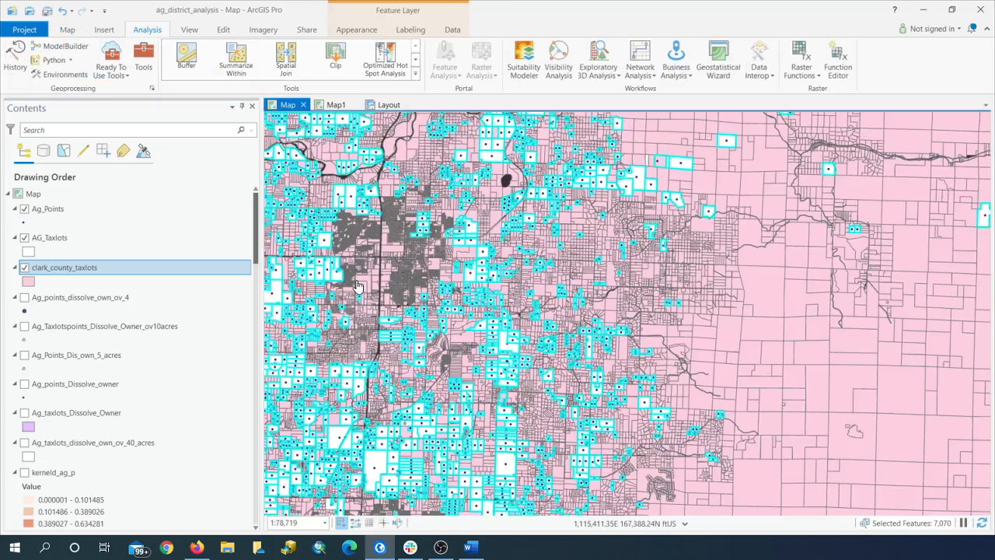